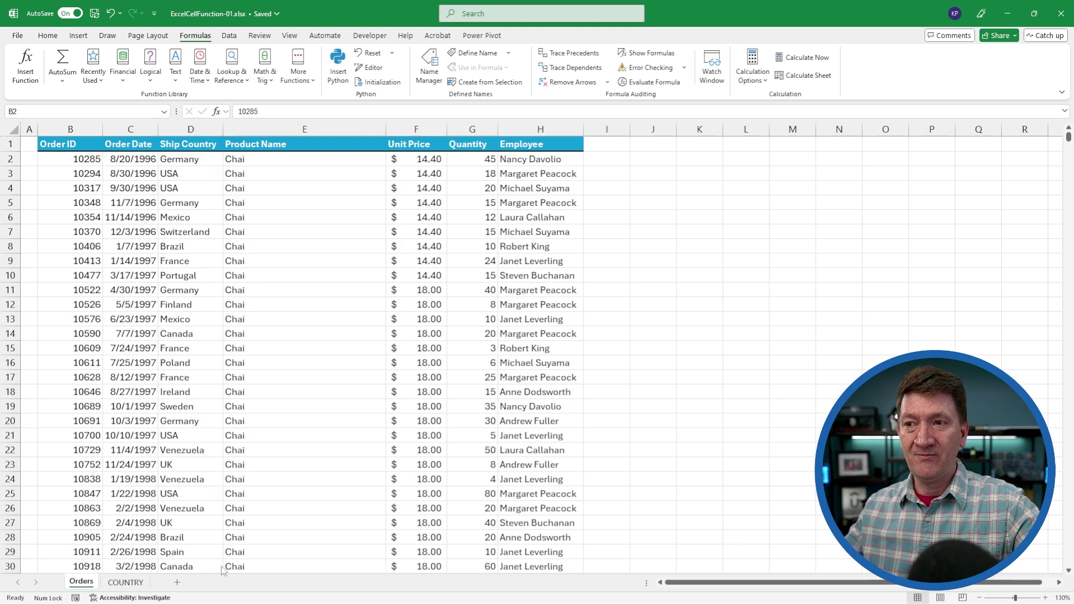
Step: Switch to the COUNTRY sheet with its blank title banner and empty order table
click(125, 583)
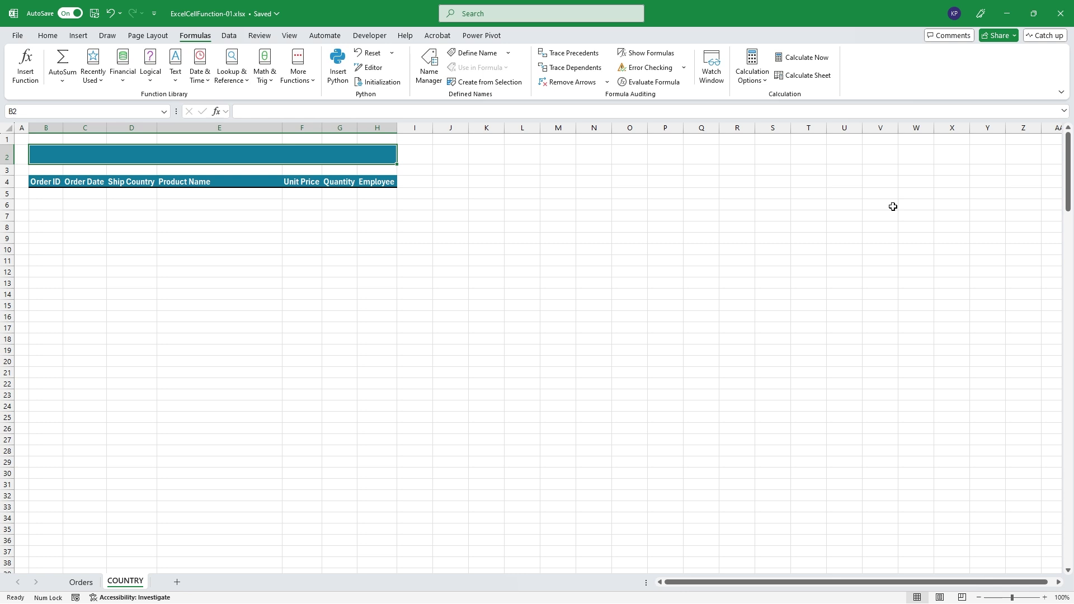
Step: Enter =CELL("filename",A1) in title cell B2, then return to editing the formula
text(=cell()
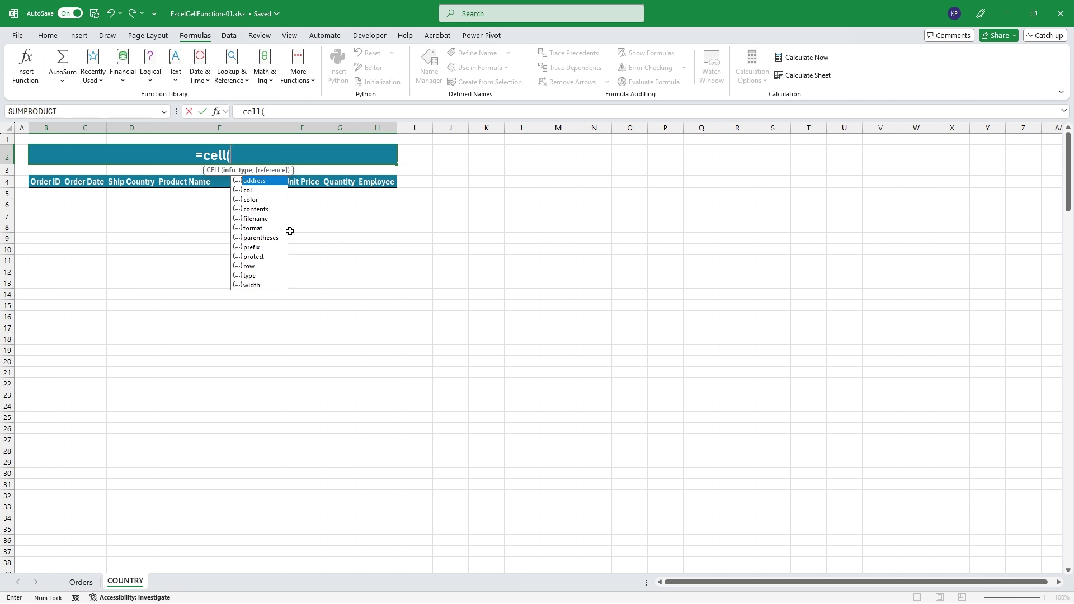
double_click(257, 218)
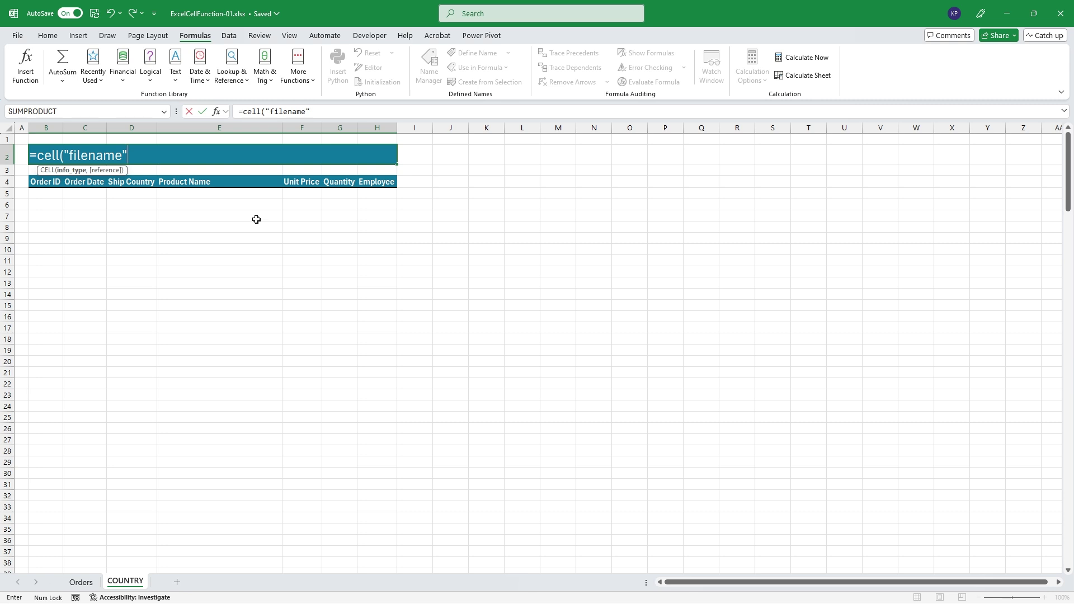
text(,)
click(20, 139)
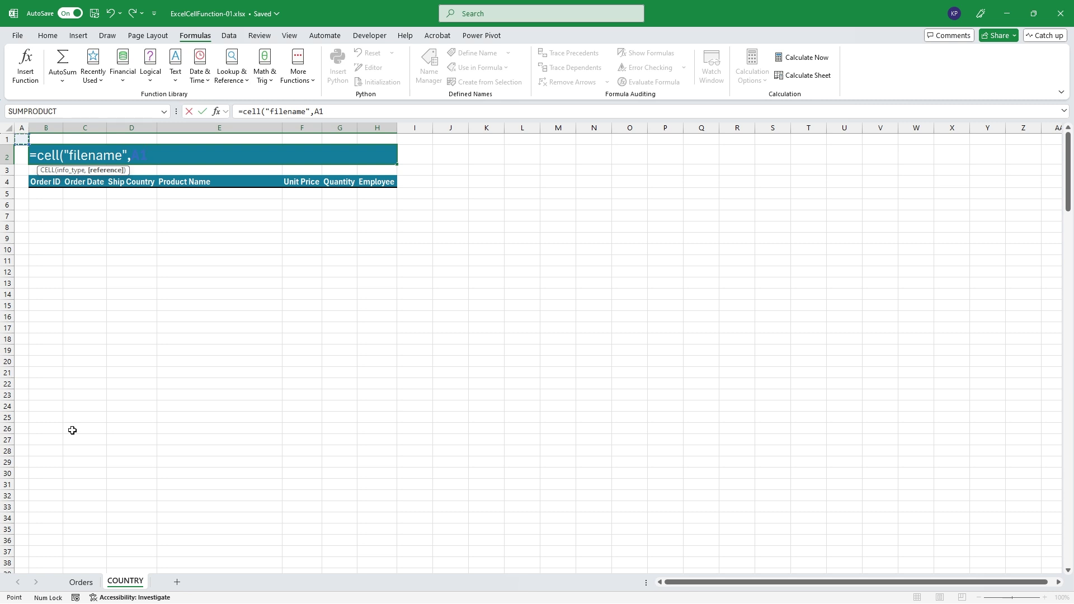
text())
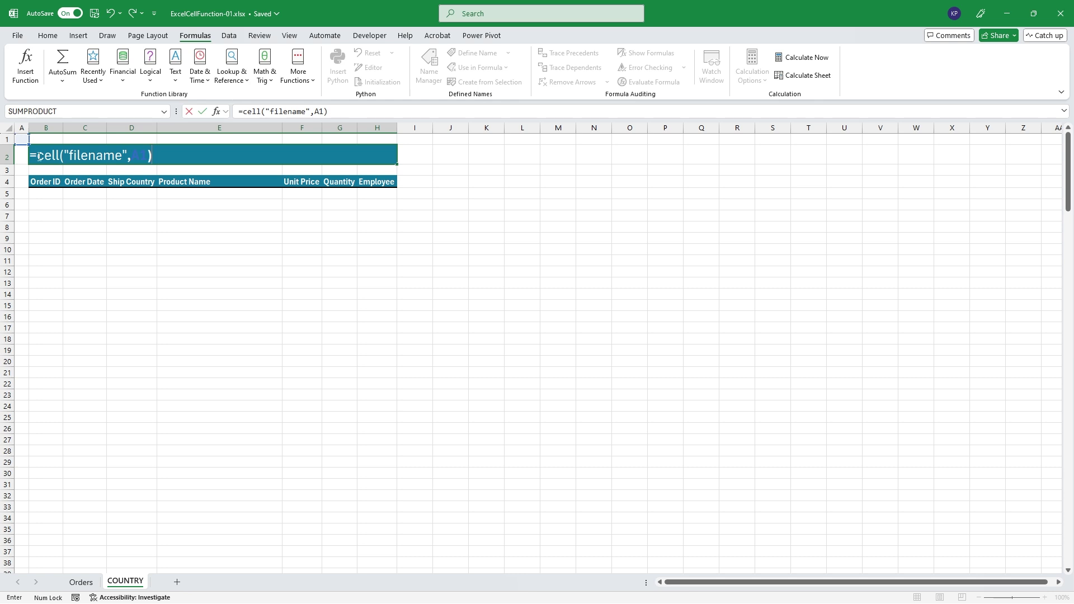
key(F2)
Step: Wrap B2 as =TEXTAFTER(CELL("filename",A1),"]") so the title displays COUNTRY
text(TEXT)
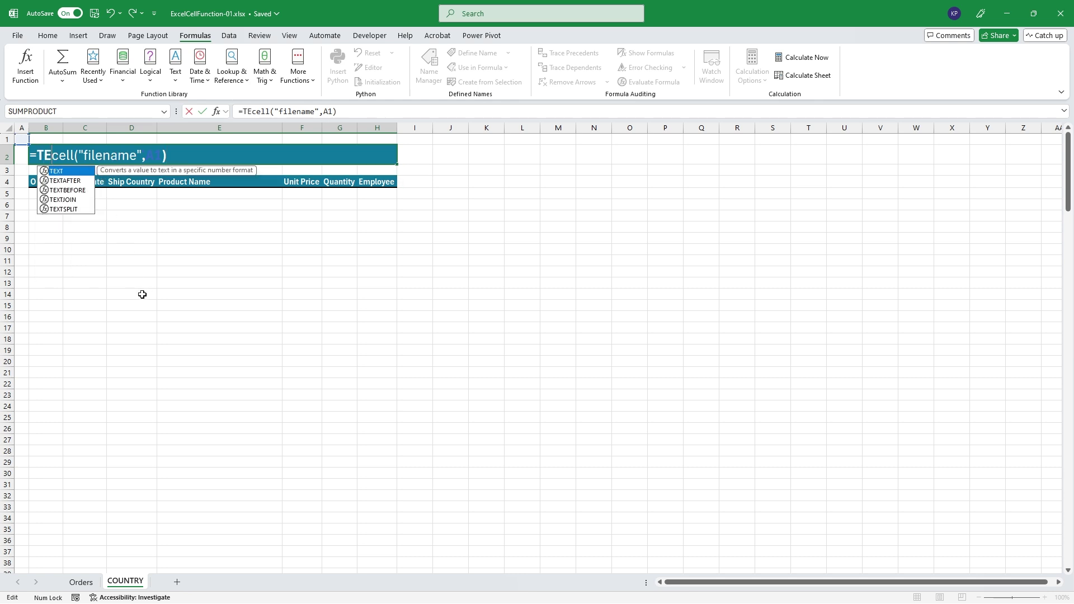
key(Down)
key(Tab)
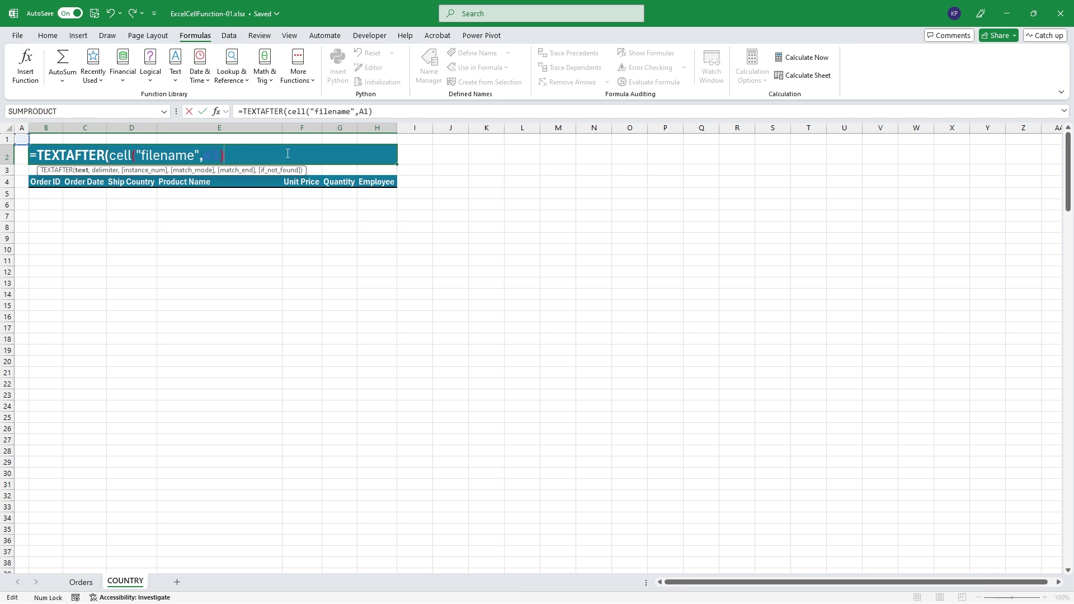
text(,)
text("]"))
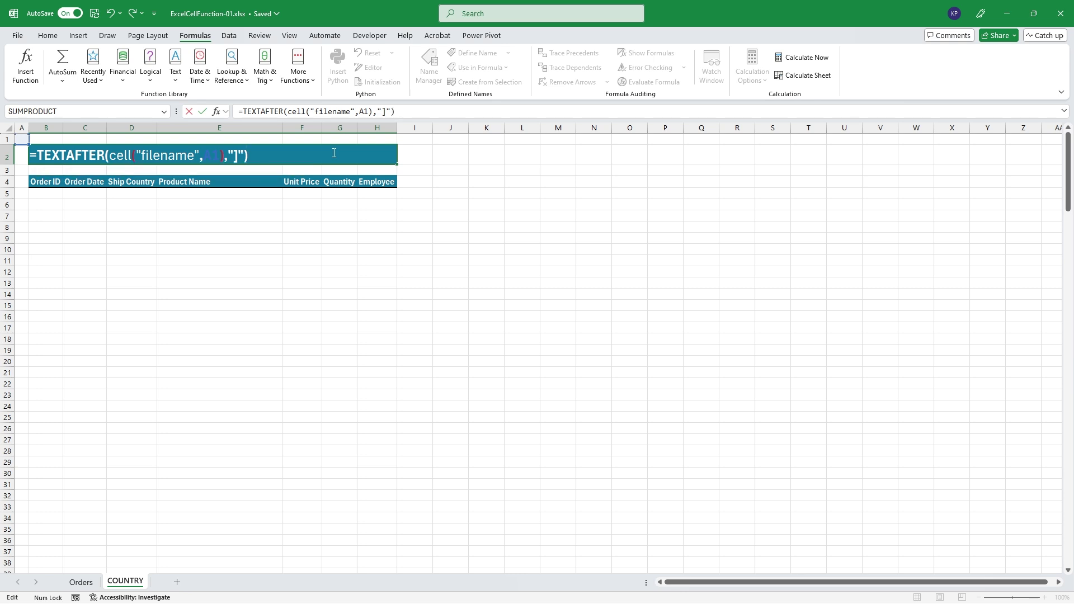
key(Return)
click(334, 153)
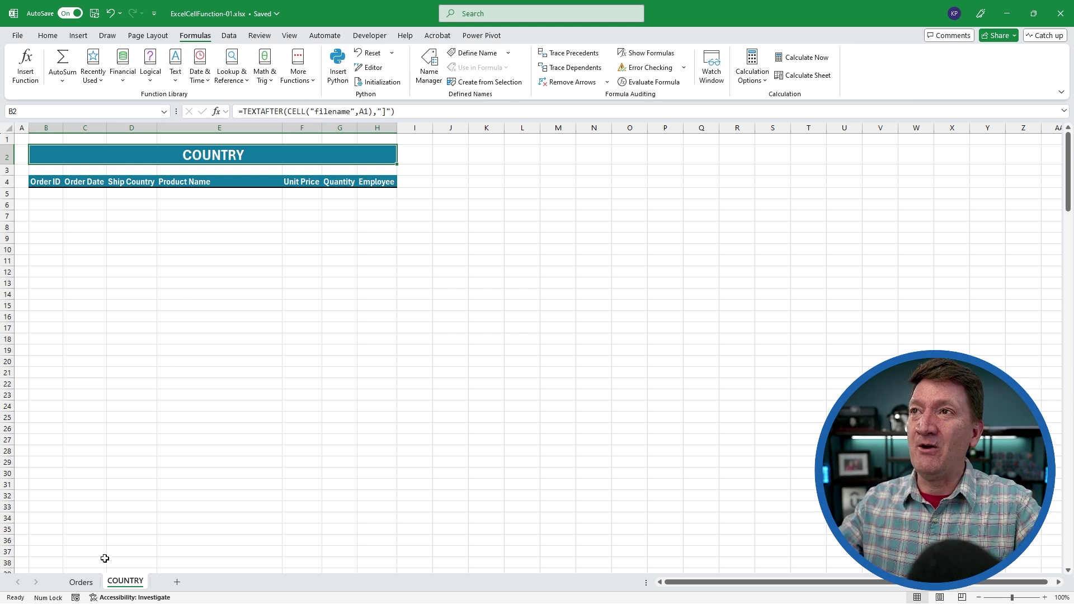
Step: Rename the COUNTRY tab to Spain, making the banner title read Spain
double_click(126, 584)
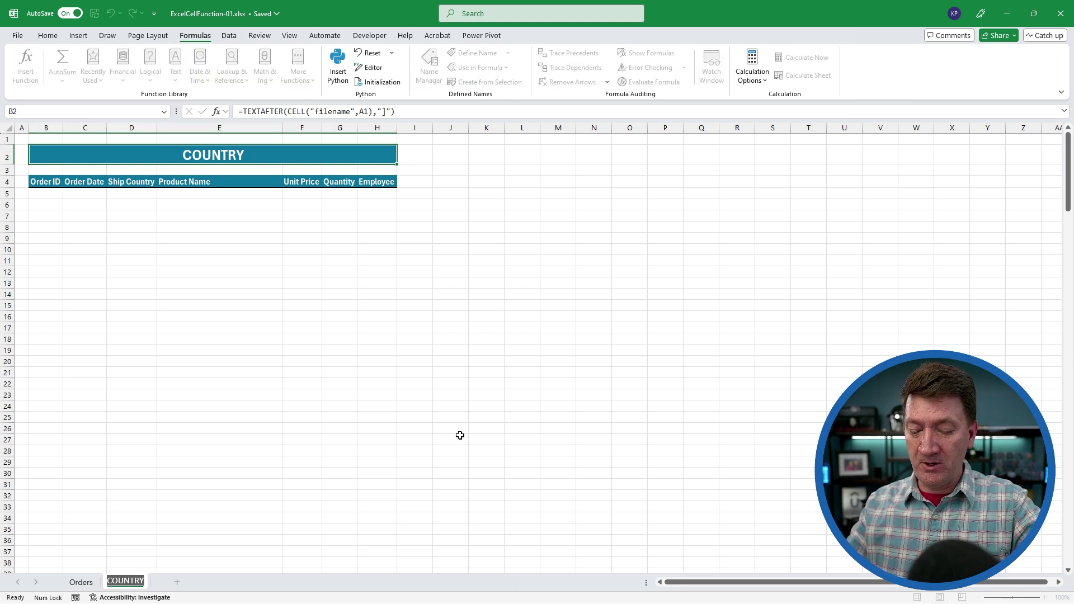
text(Spain)
key(Return)
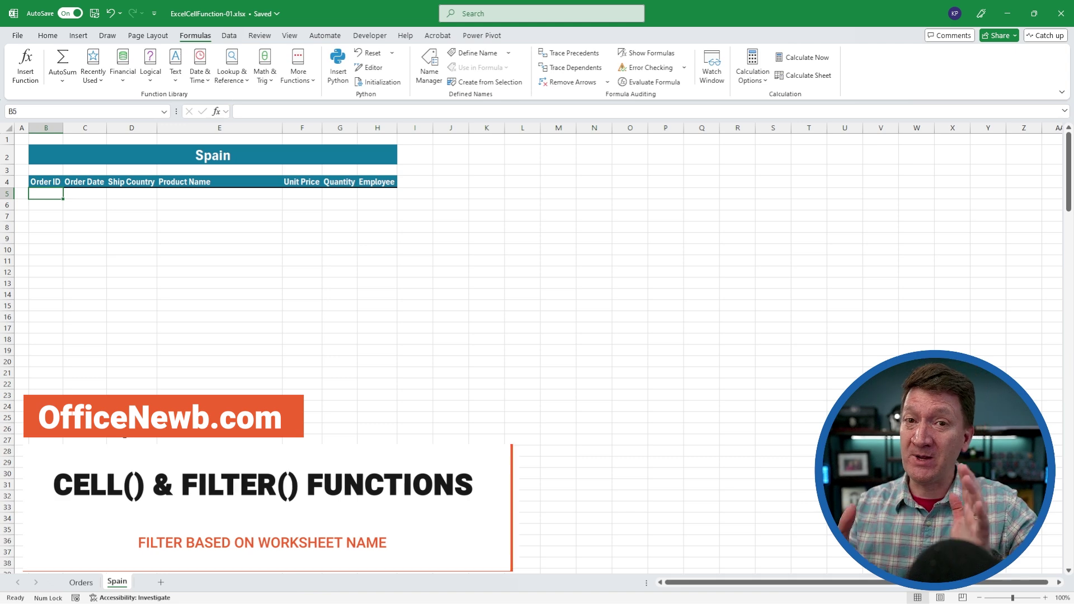
click(82, 581)
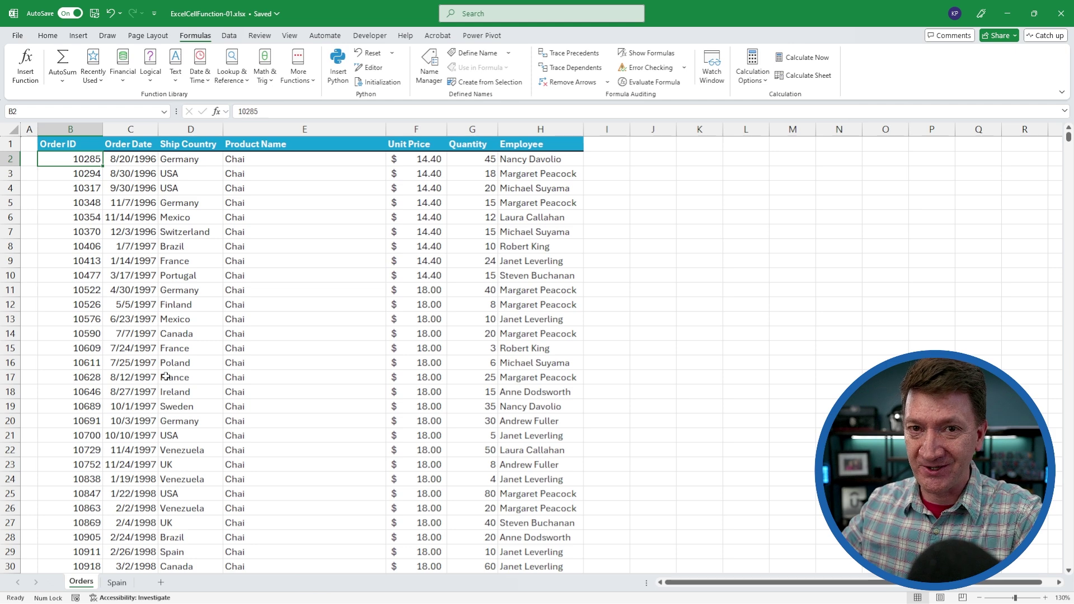
click(114, 583)
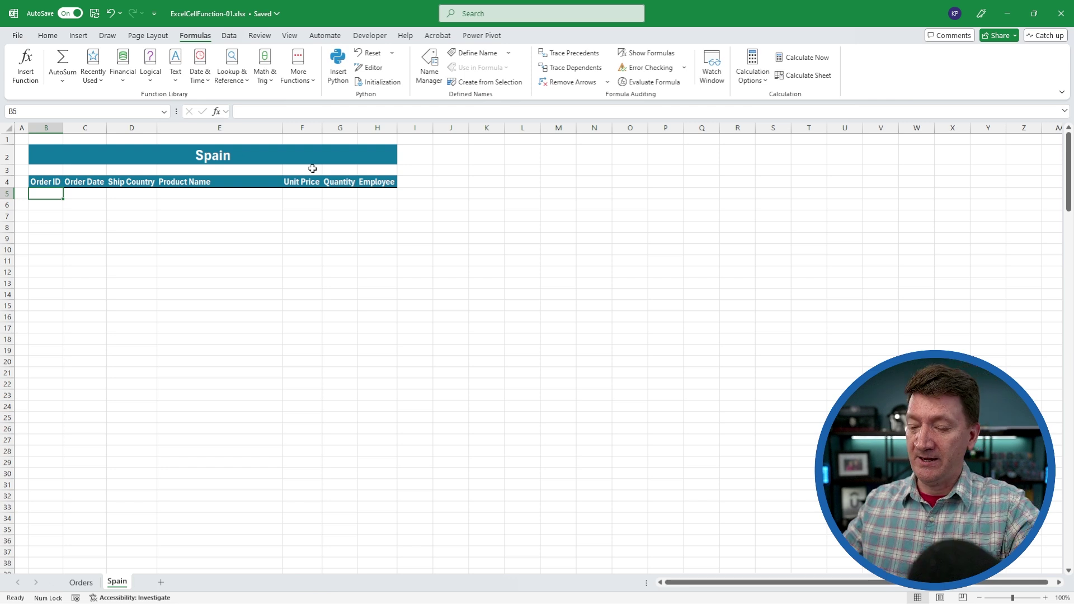
Step: Begin the formula =FILTER( in cell B5 of the Spain sheet
text(=)
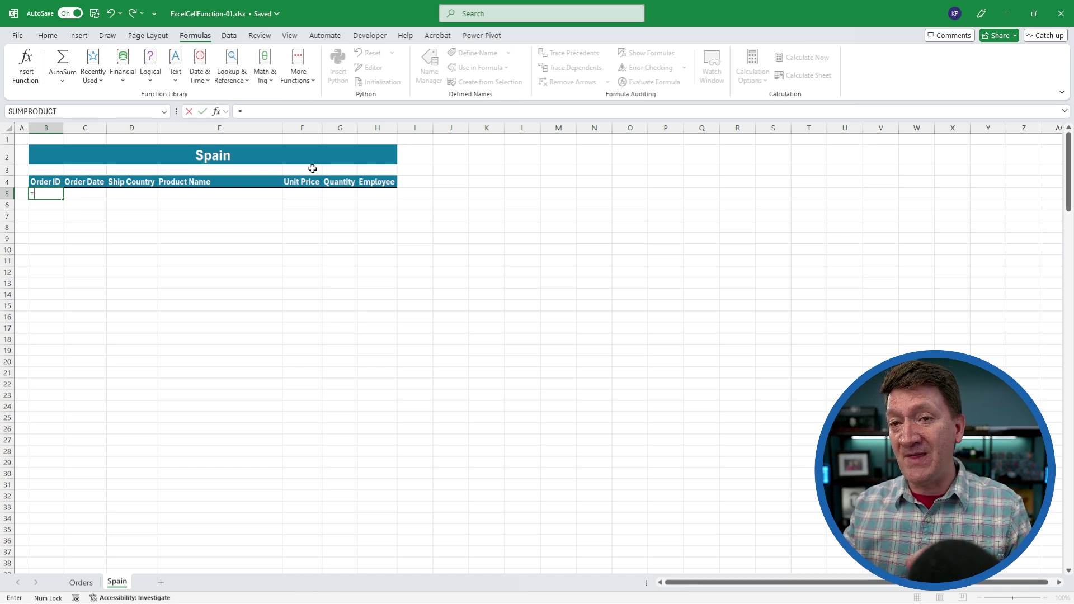
text(FILTER)
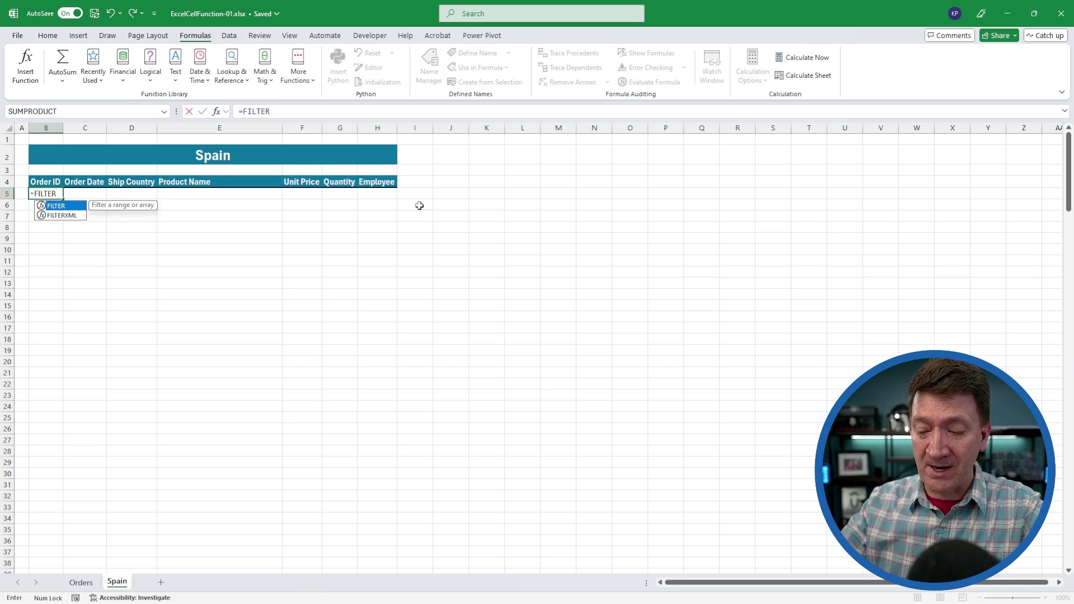
text(()
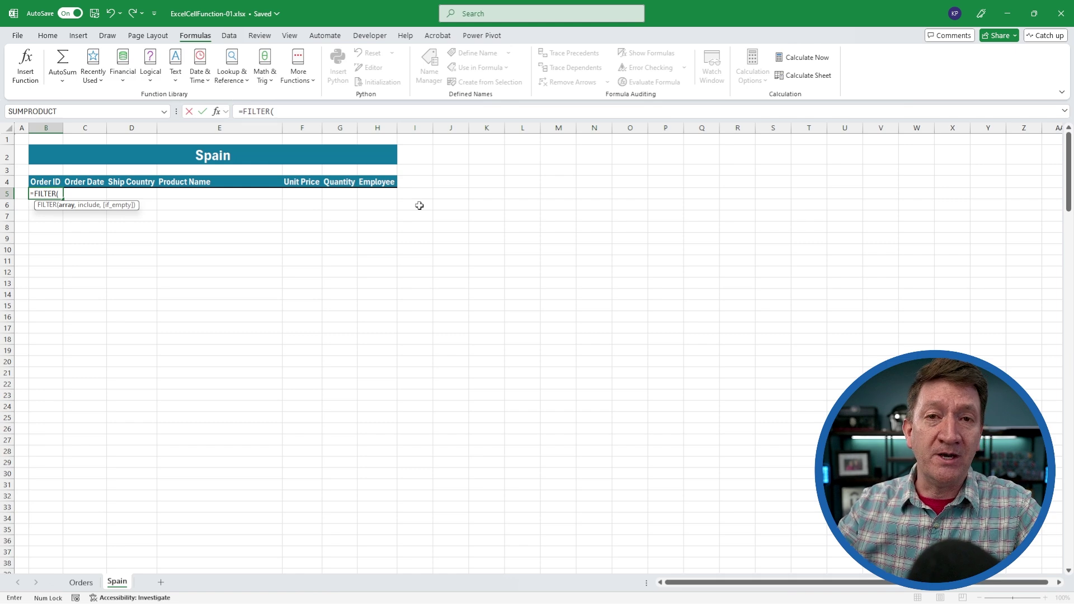
text(B5)
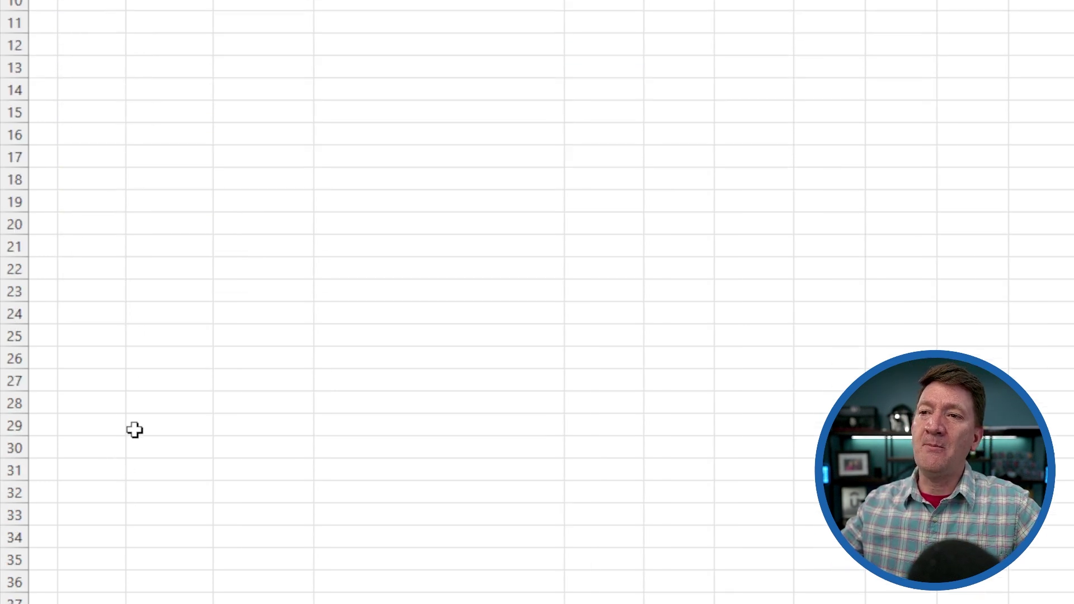
Step: Set the FILTER array to Orders!B2:H2156 and start the include argument at Orders!D2156
click(162, 561)
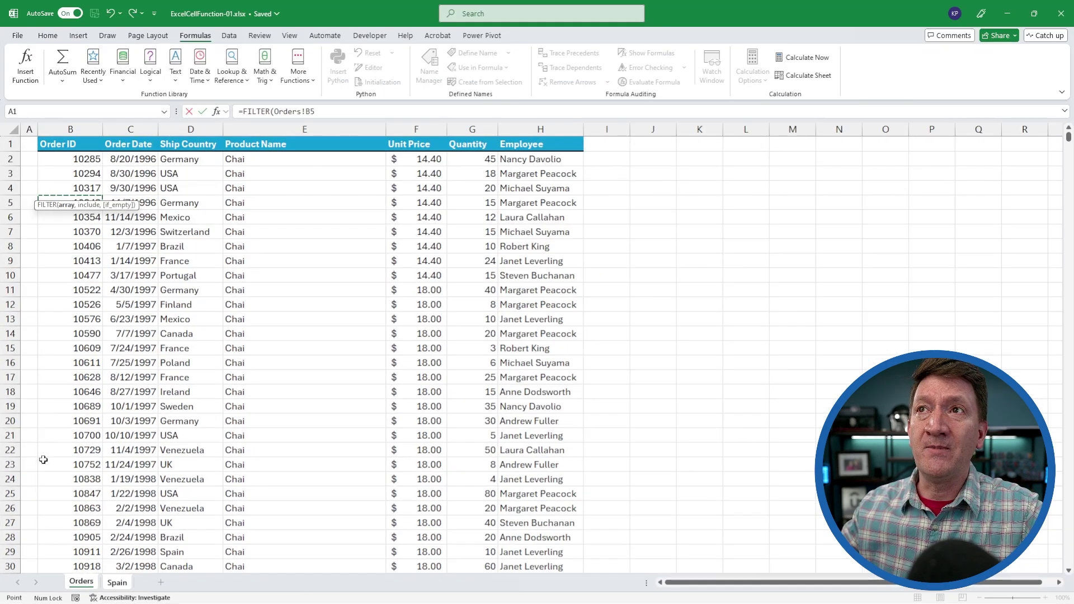
click(70, 161)
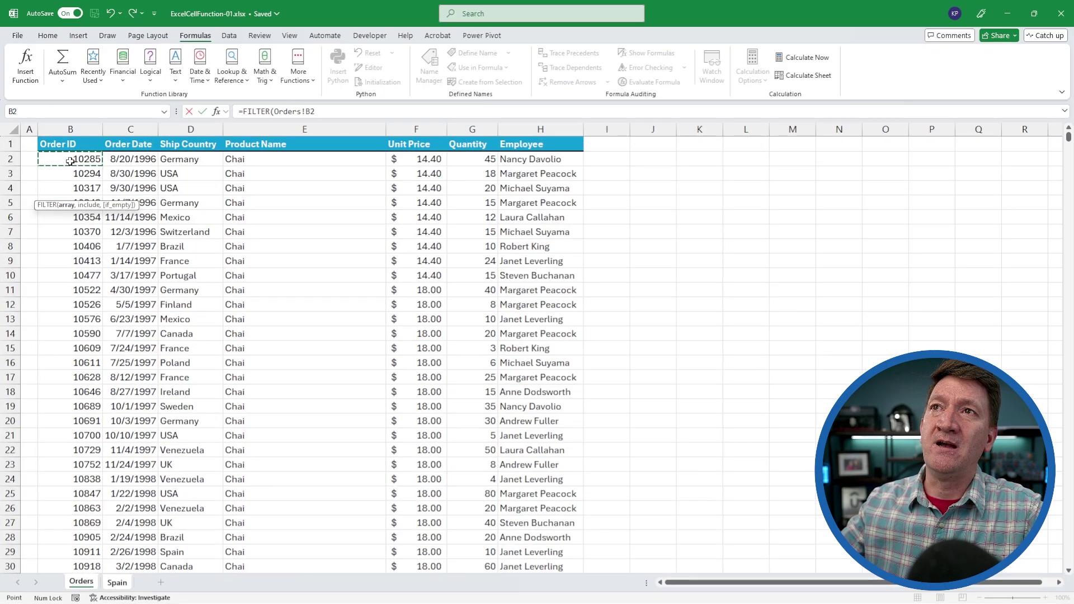
key(ctrl+shift+End)
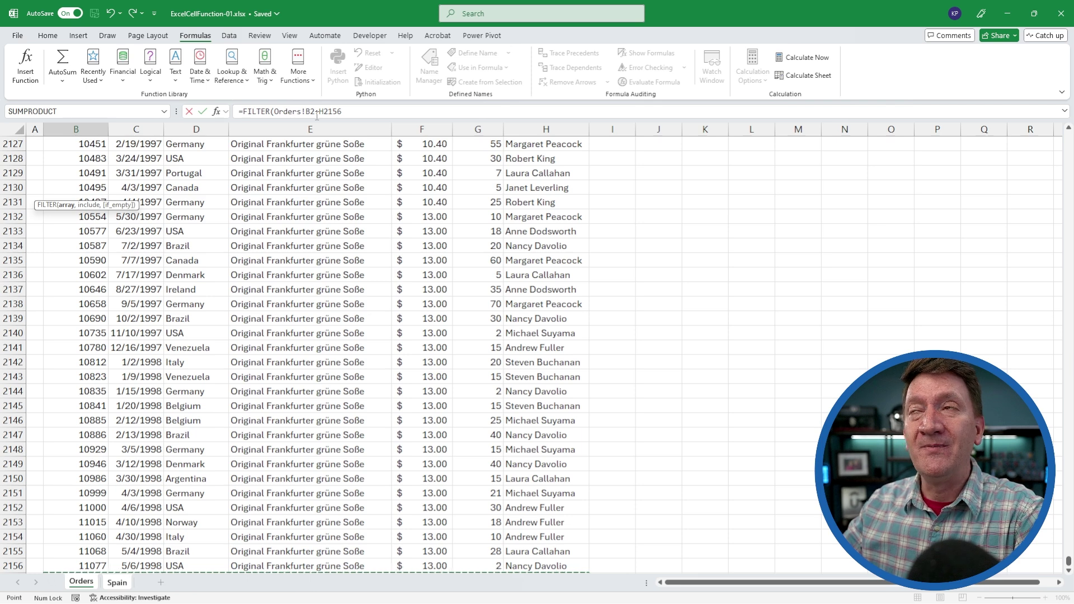
click(350, 111)
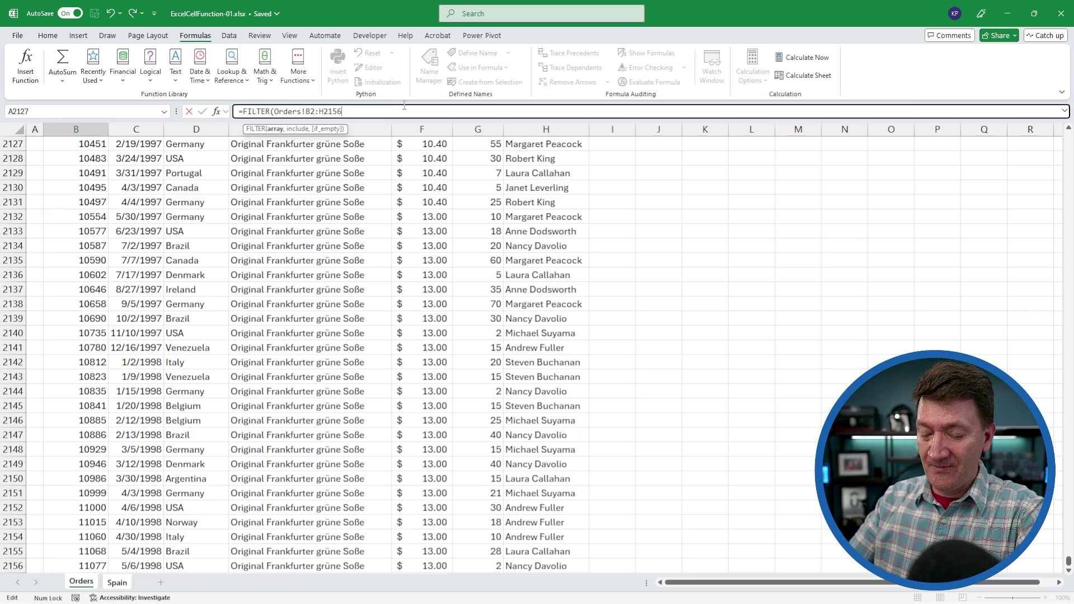
text(,)
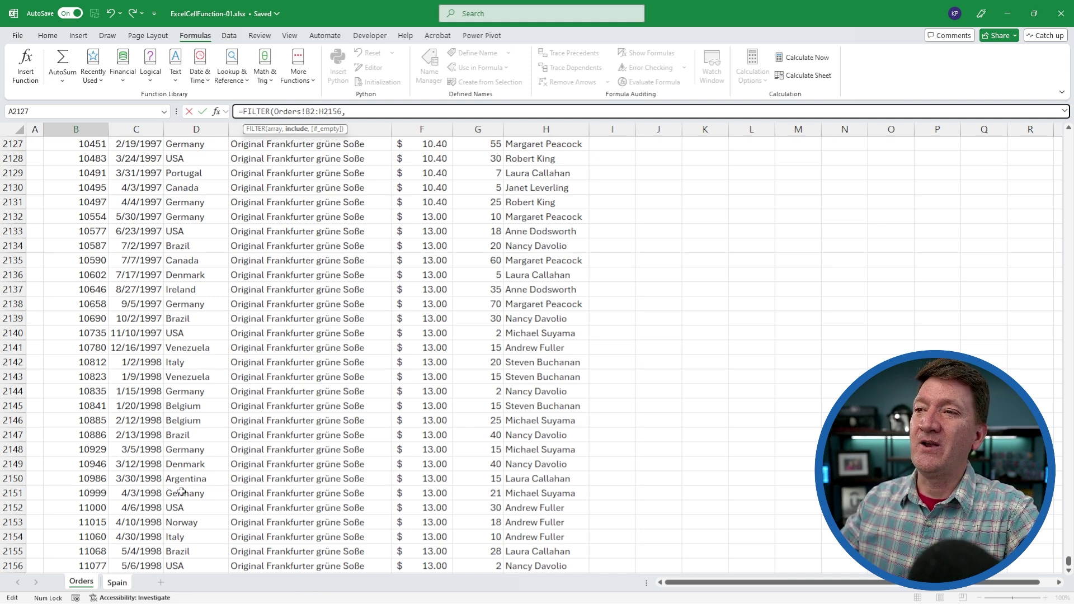
click(192, 562)
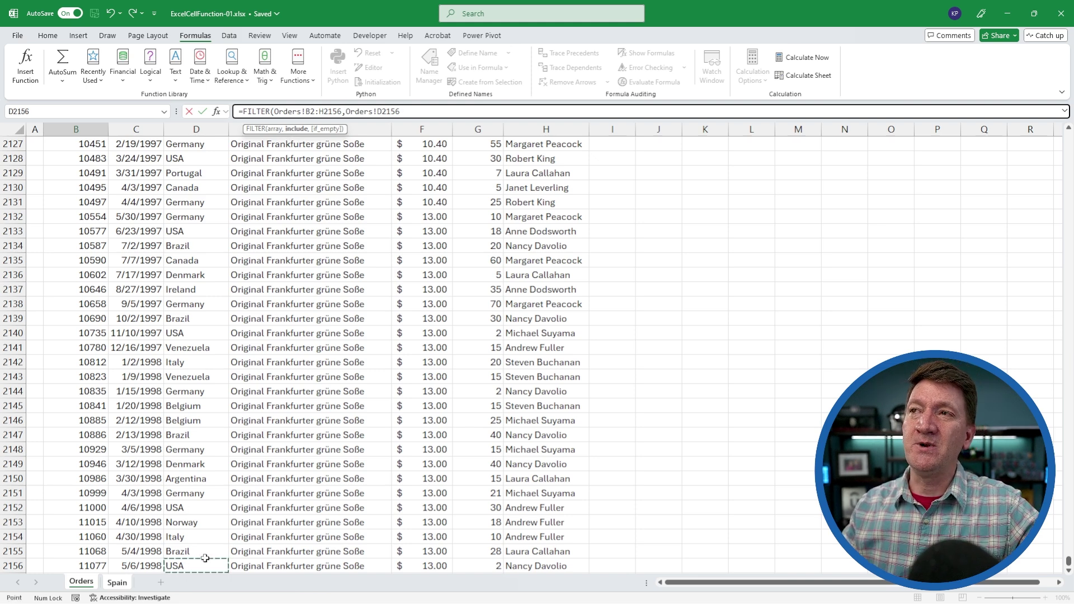
Step: Extend the condition to Orders!D2:D2156= and select the Spain! reference in the formula
key(ctrl+shift+Up)
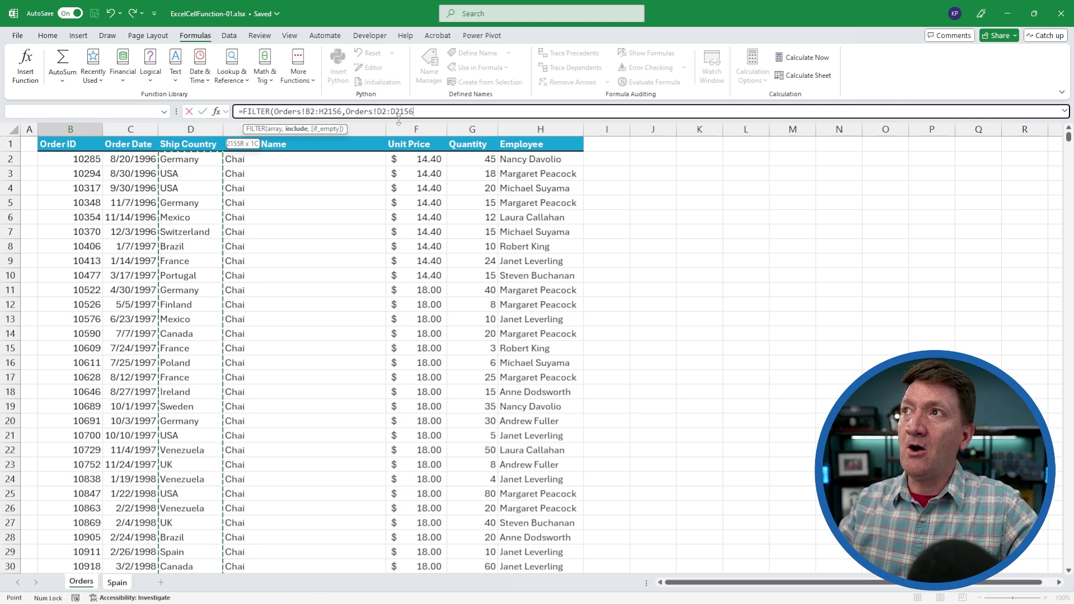
text(=)
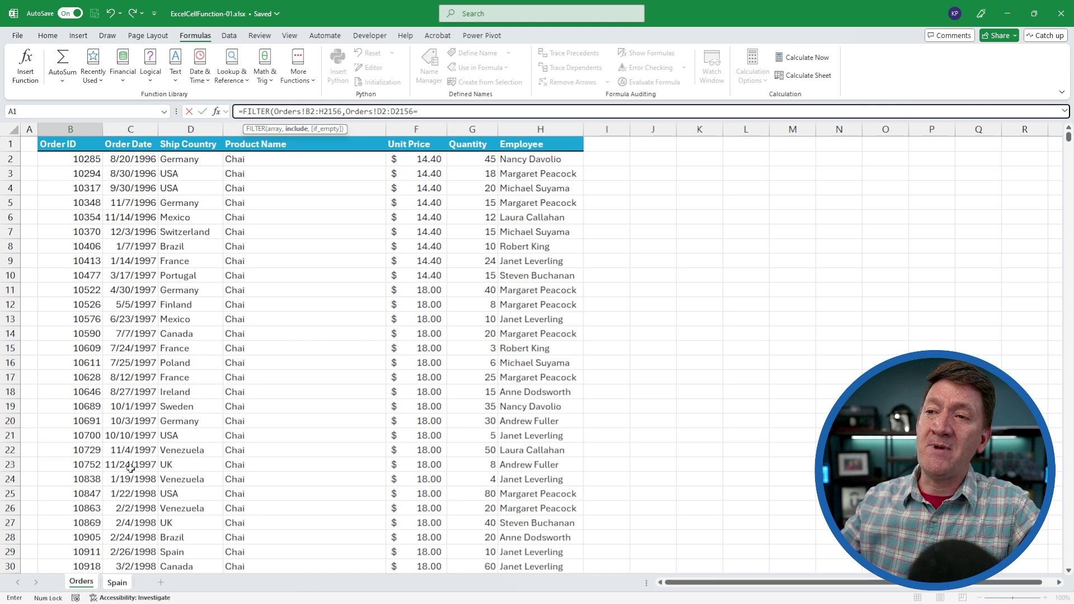
click(117, 583)
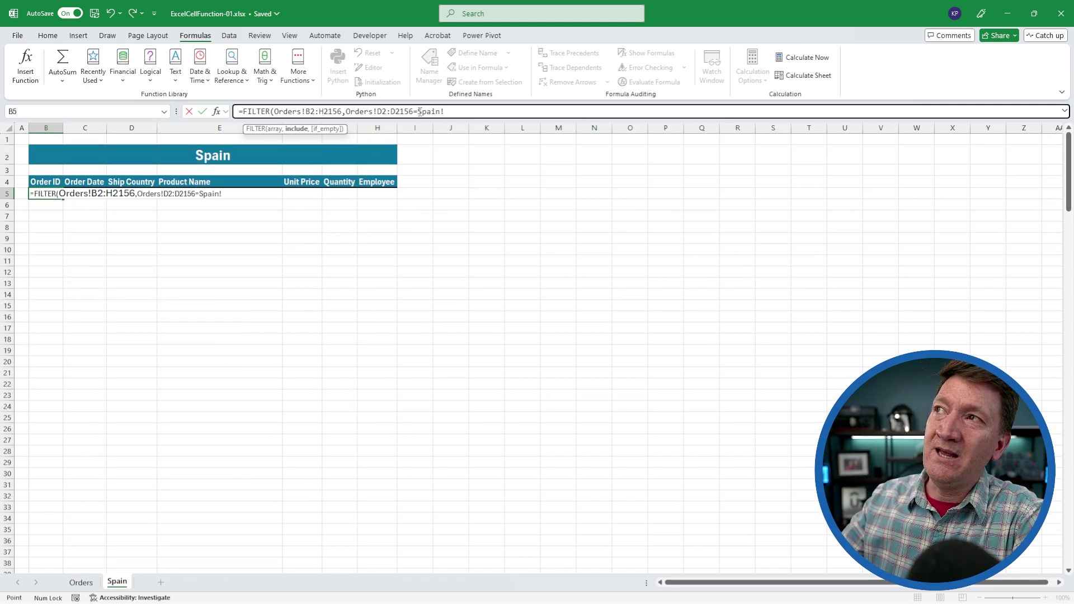
drag(418, 111, 447, 111)
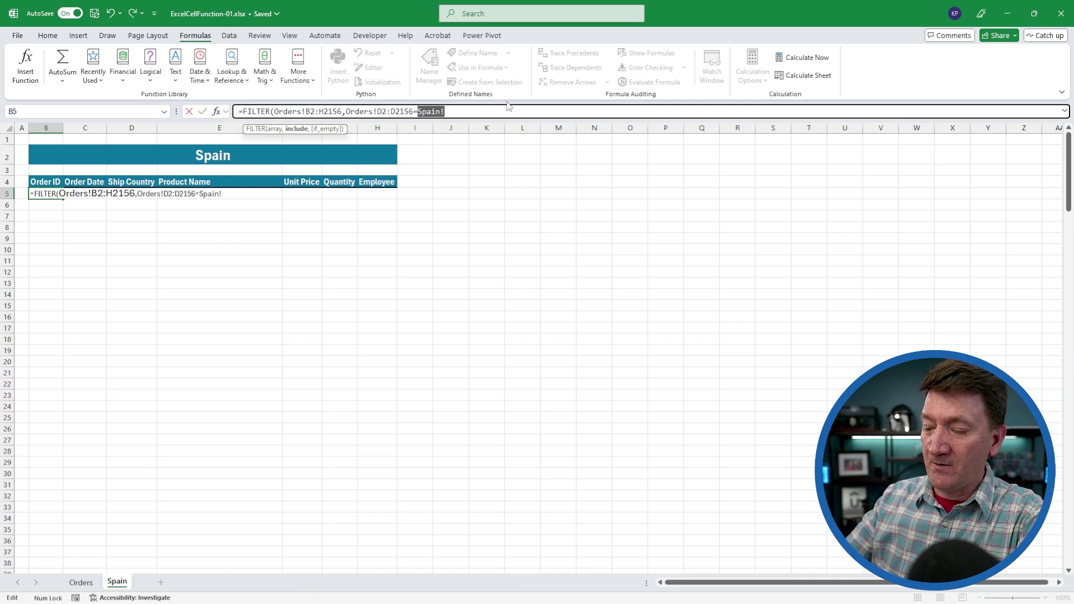
Step: Replace the fixed Spain! reference with nested TEXTAFTER and CELL functions
key(BackSpace)
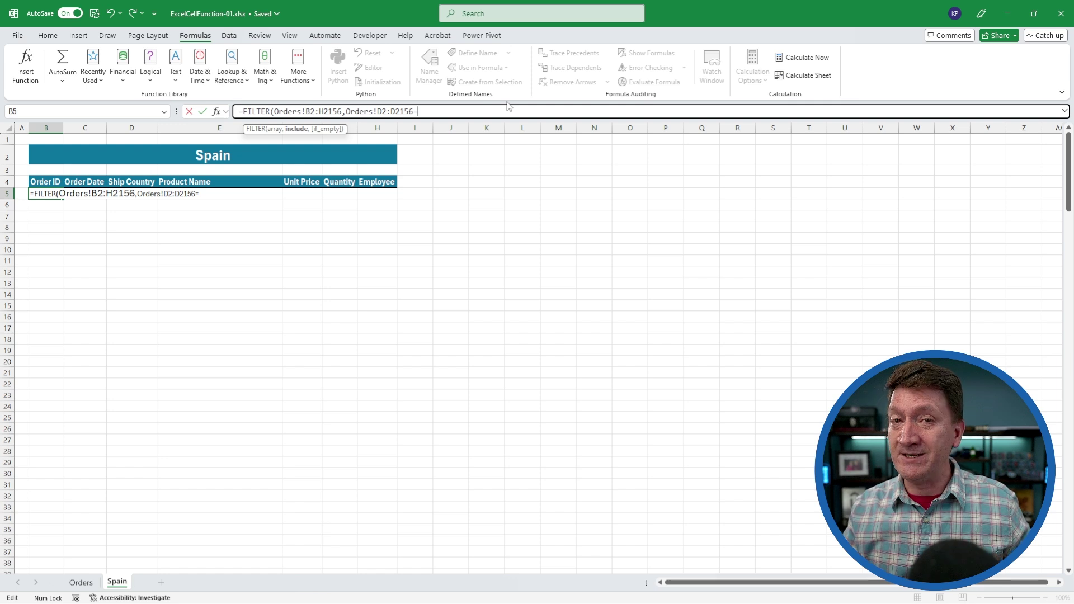
text(te)
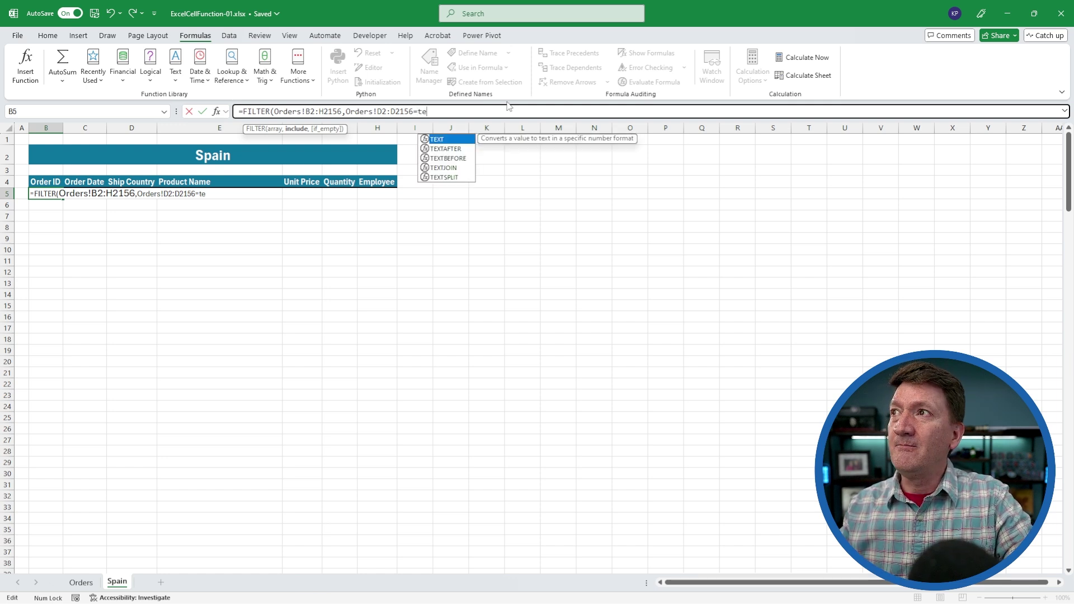
key(Down)
key(Tab)
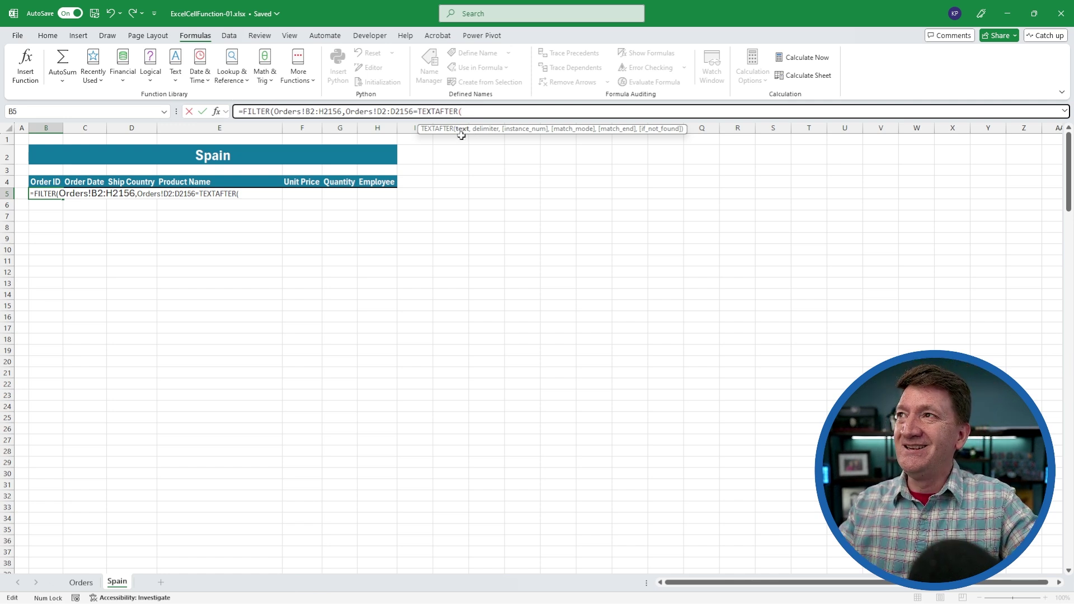
text(cell)
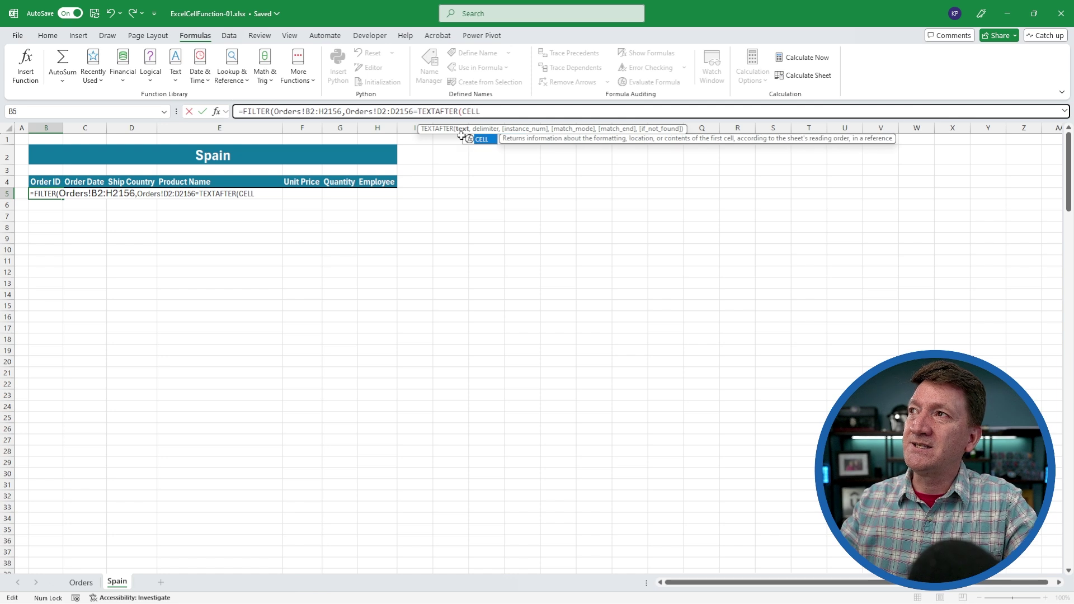
key(Tab)
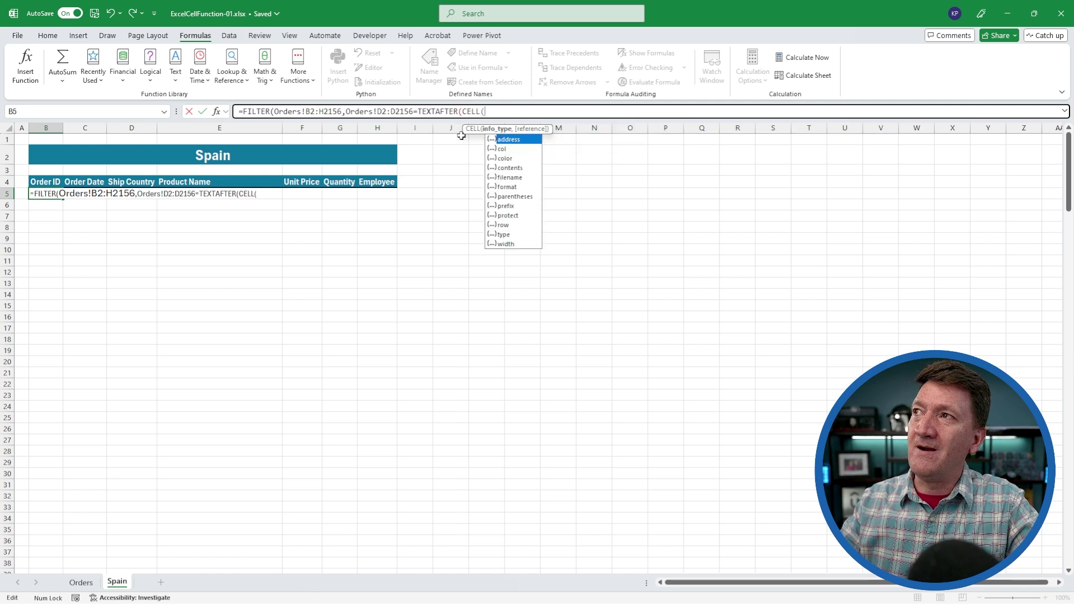
Step: Complete the condition as TEXTAFTER(CELL("filename",Spain!A1),"]") and commit so Spain orders spill
double_click(505, 177)
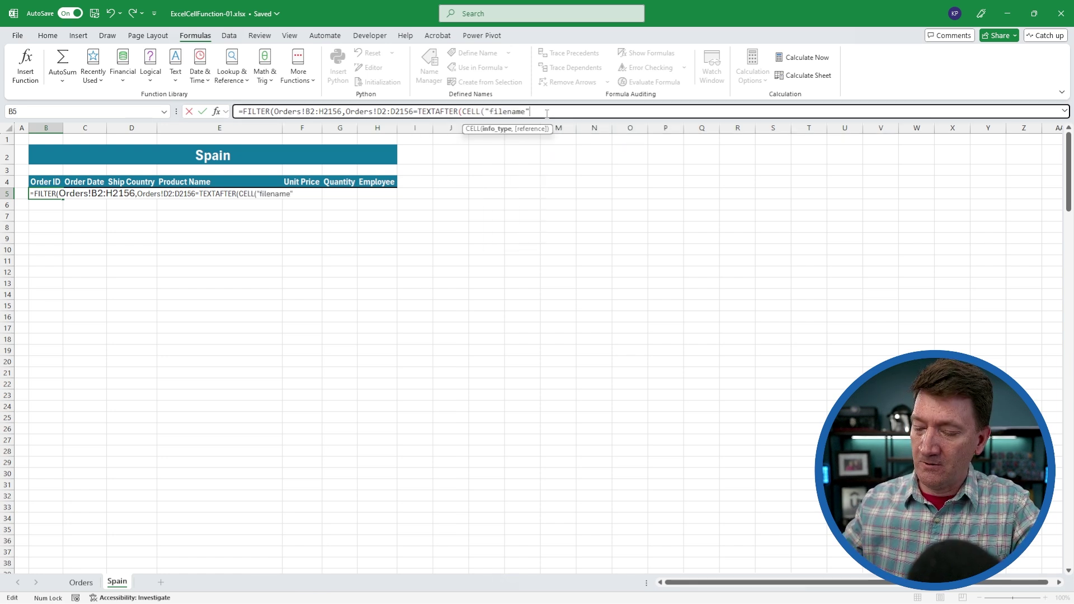
text(,)
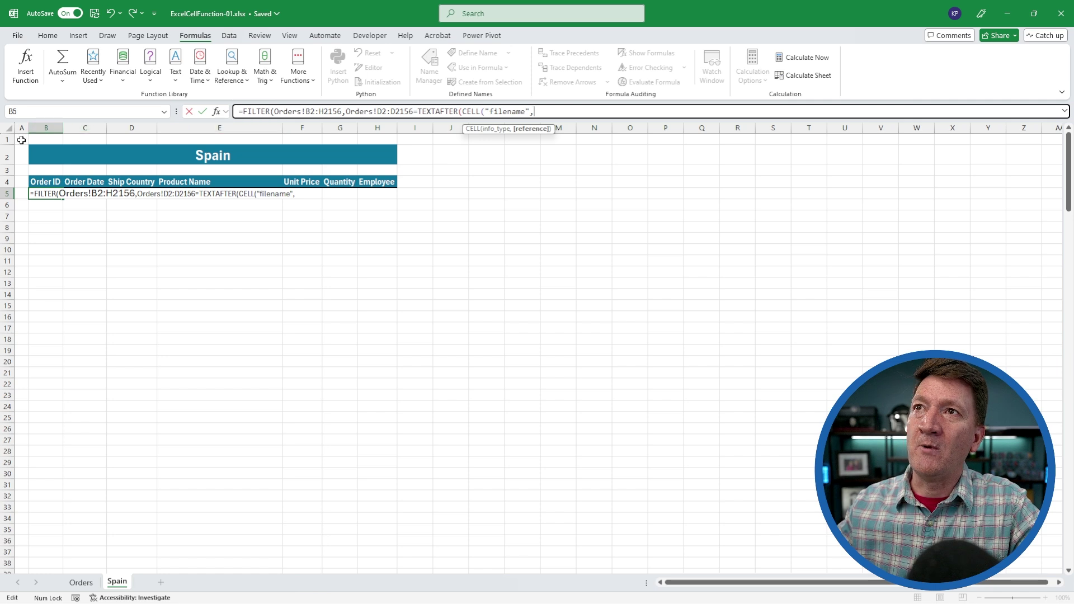
click(20, 140)
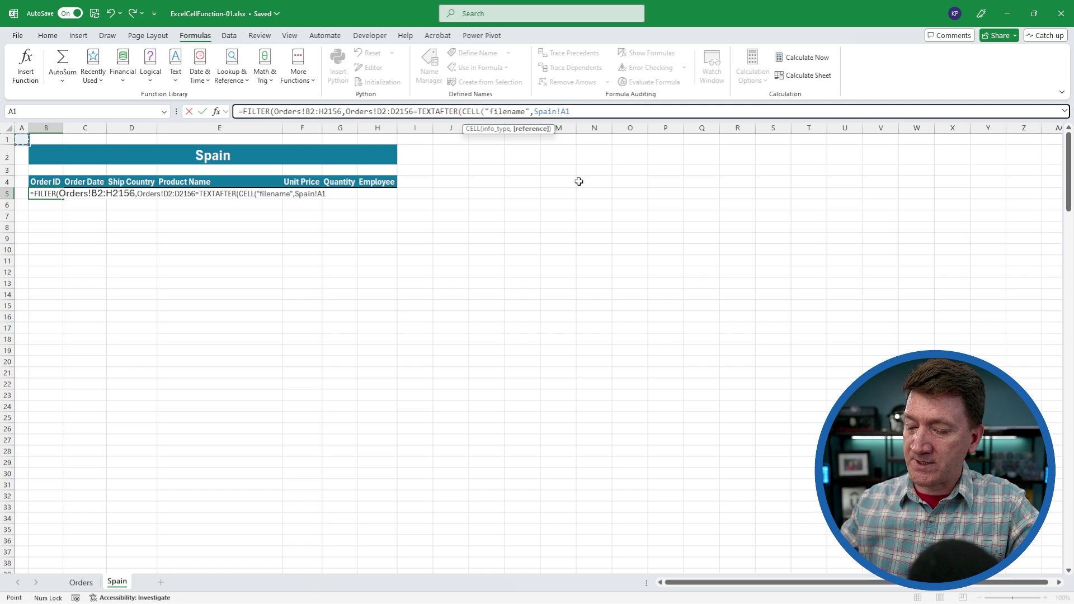
text())
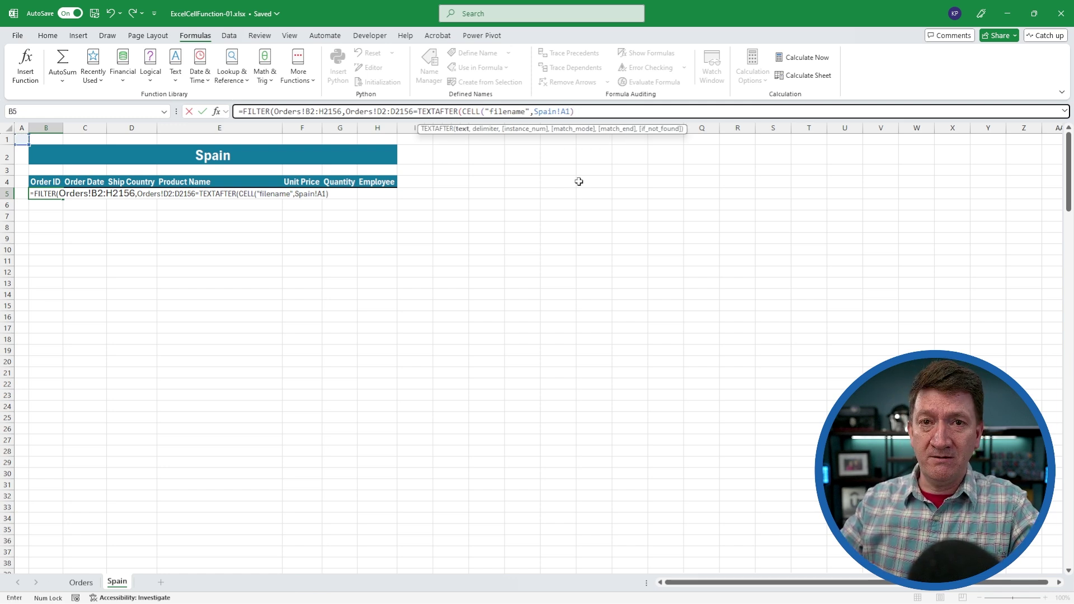
text(,)
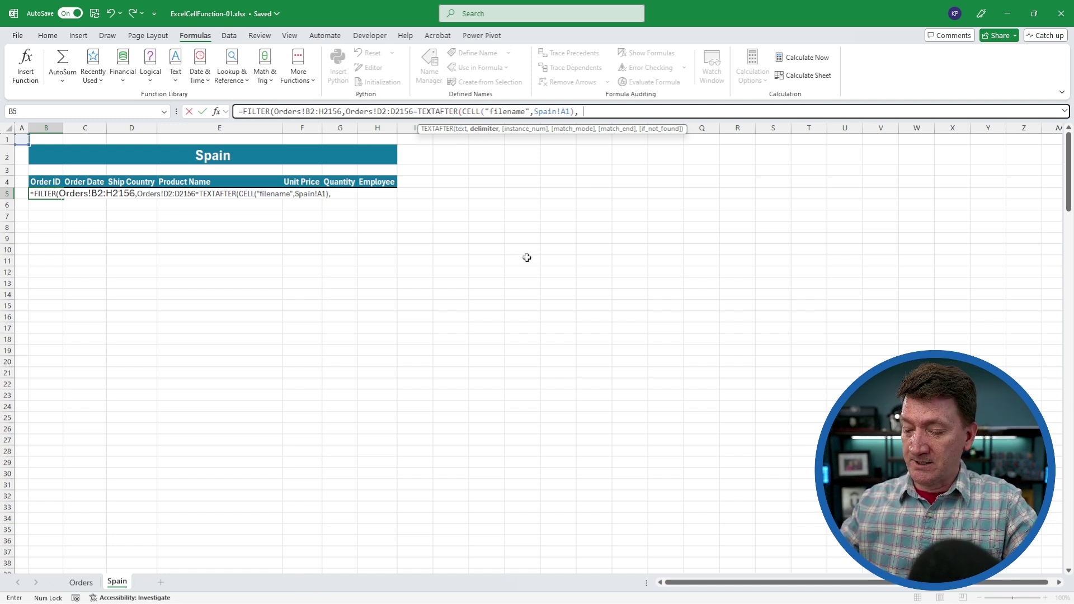
text("])
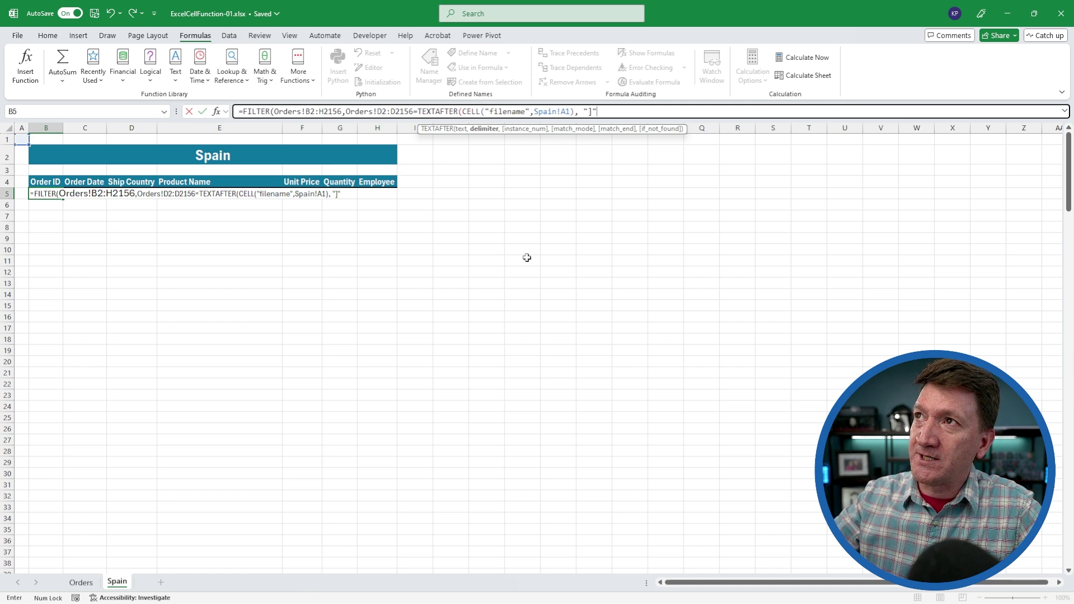
text())
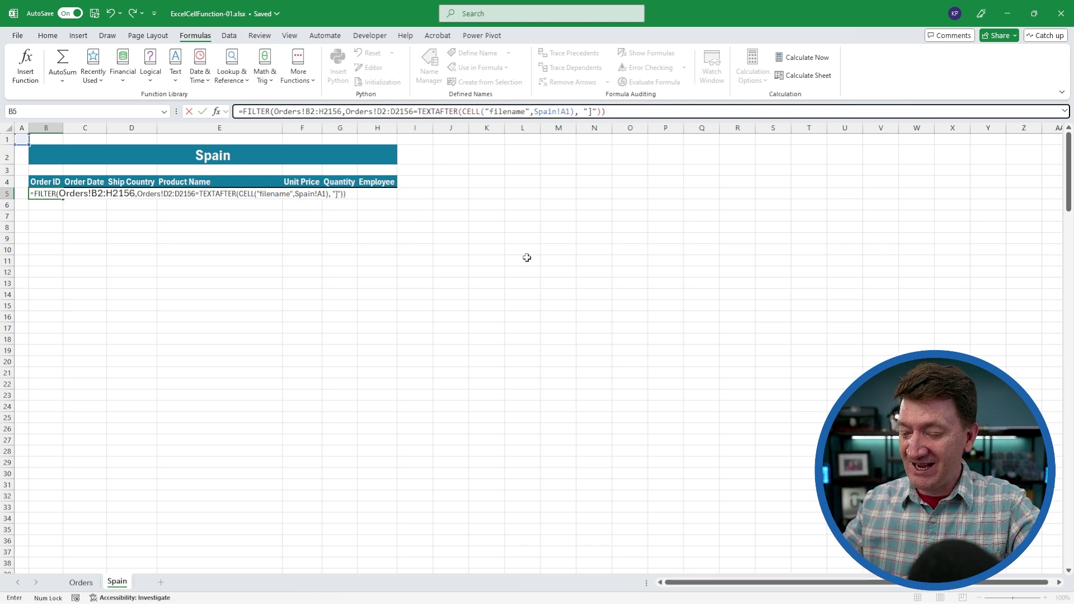
key(Return)
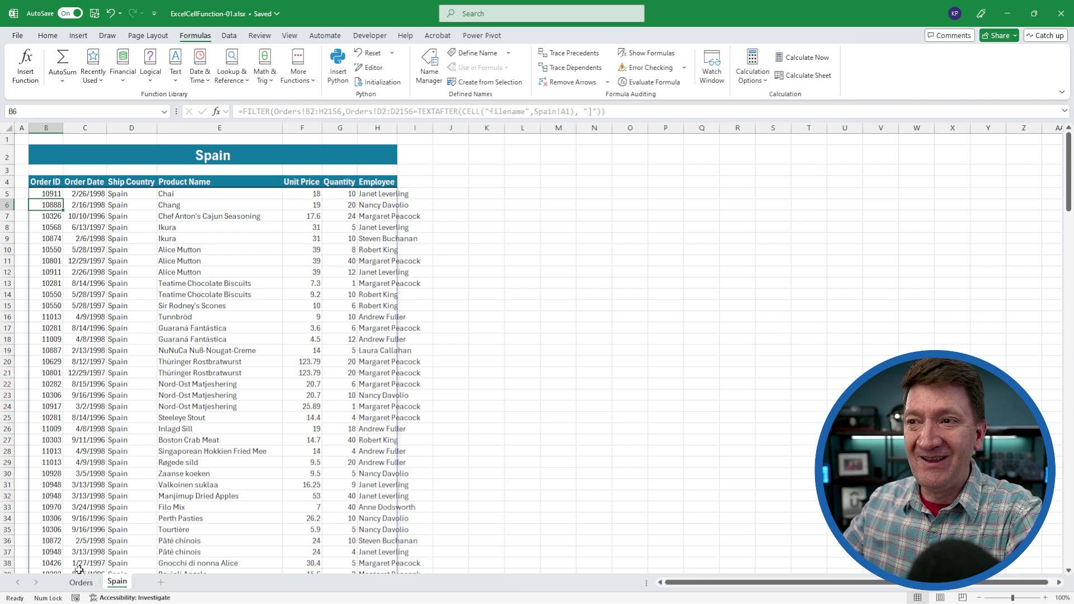
Step: Rename the Spain tab to Canada, switching the title and filtered orders to Canada
double_click(118, 582)
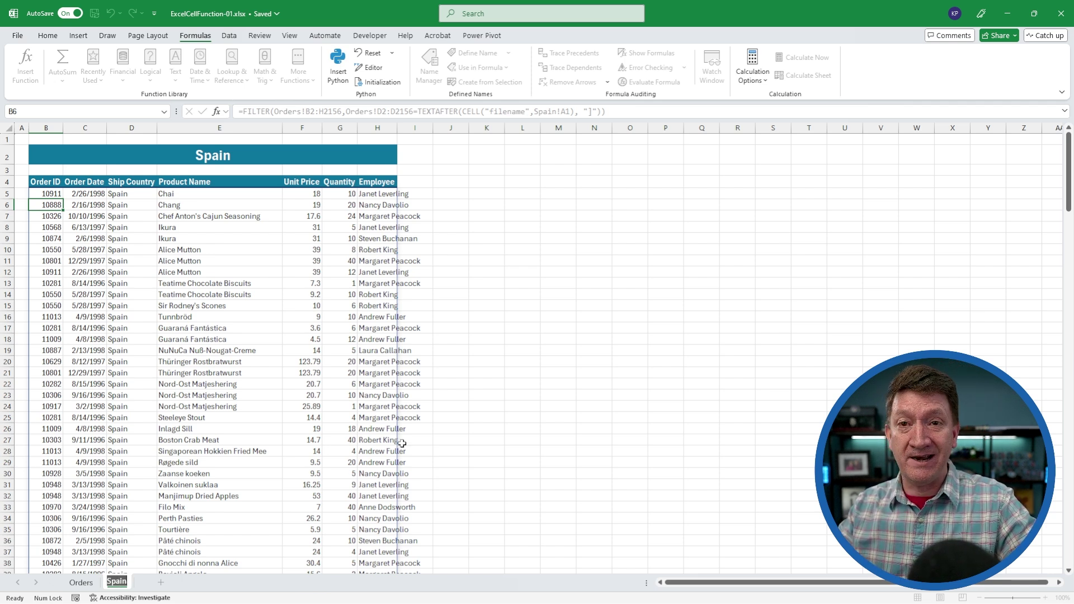
text(Canad)
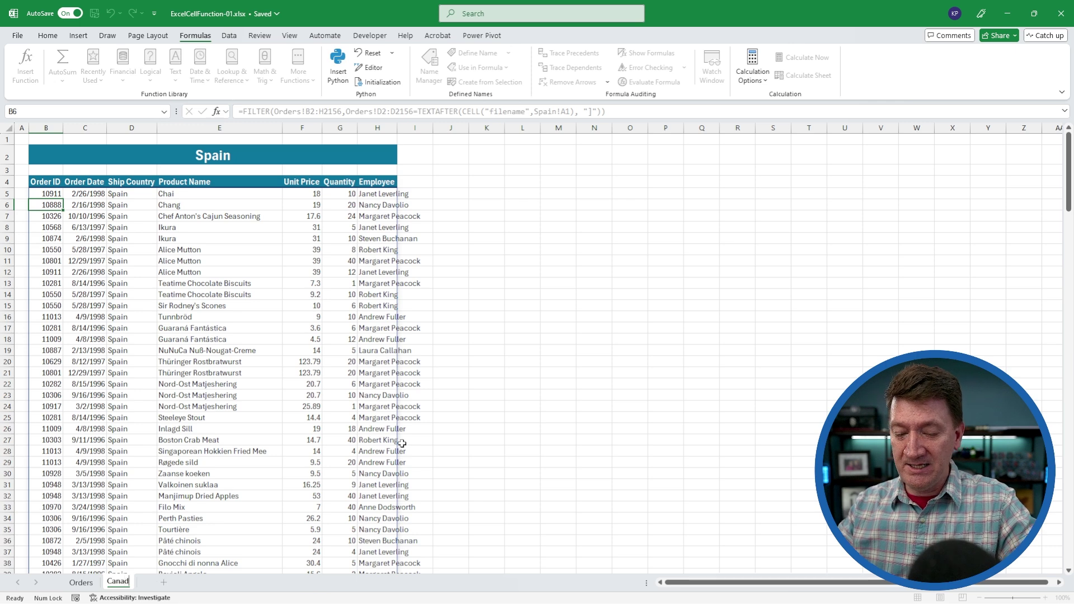
text(a)
key(Return)
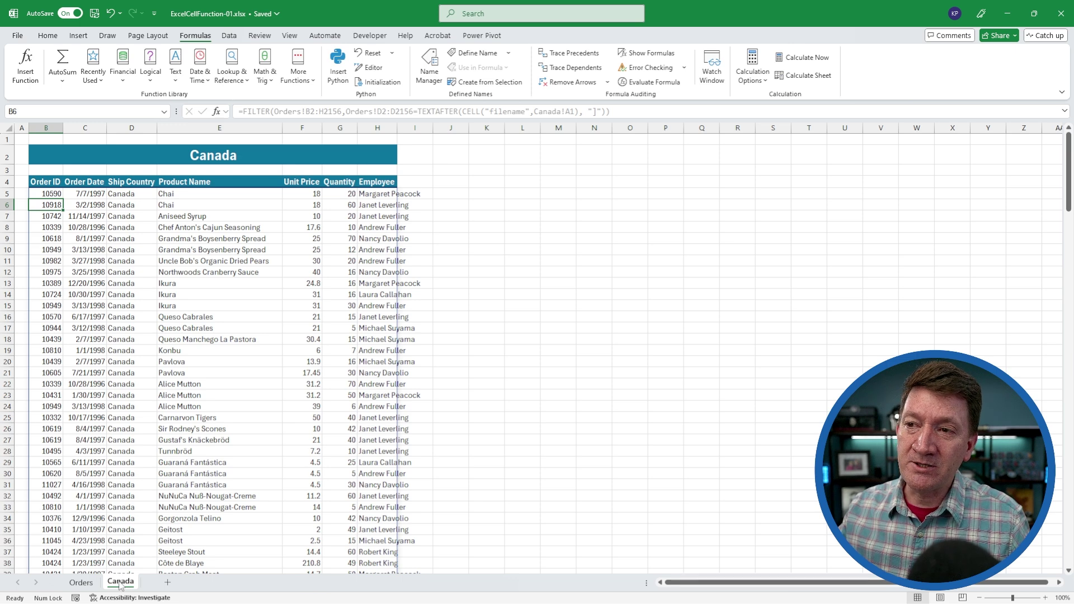
Step: Duplicate the Canada sheet and rename the Canada (2) copy to Spain
drag(120, 585, 171, 584)
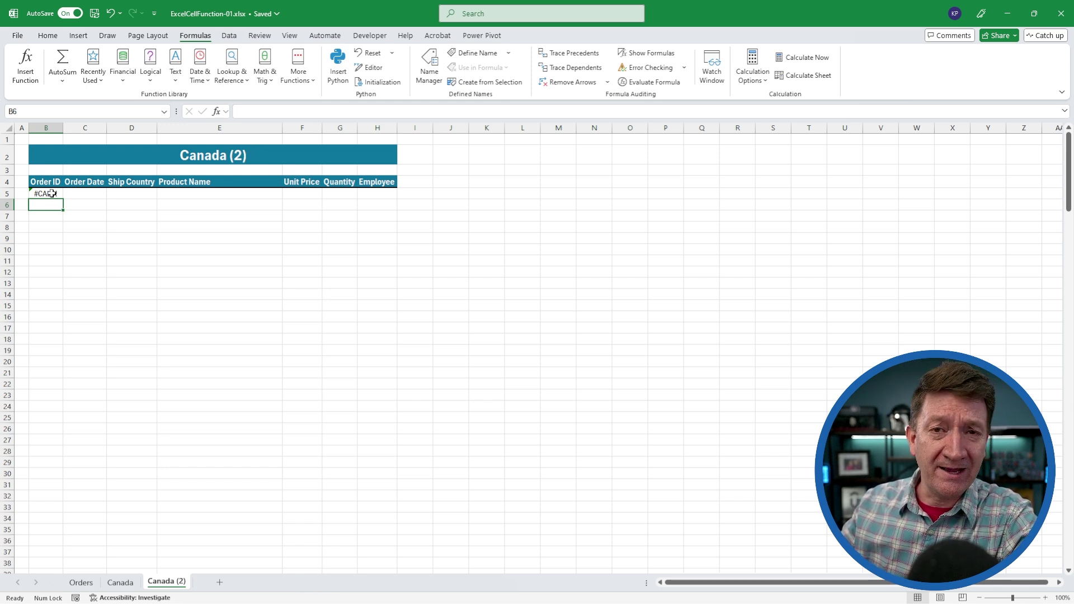
double_click(171, 583)
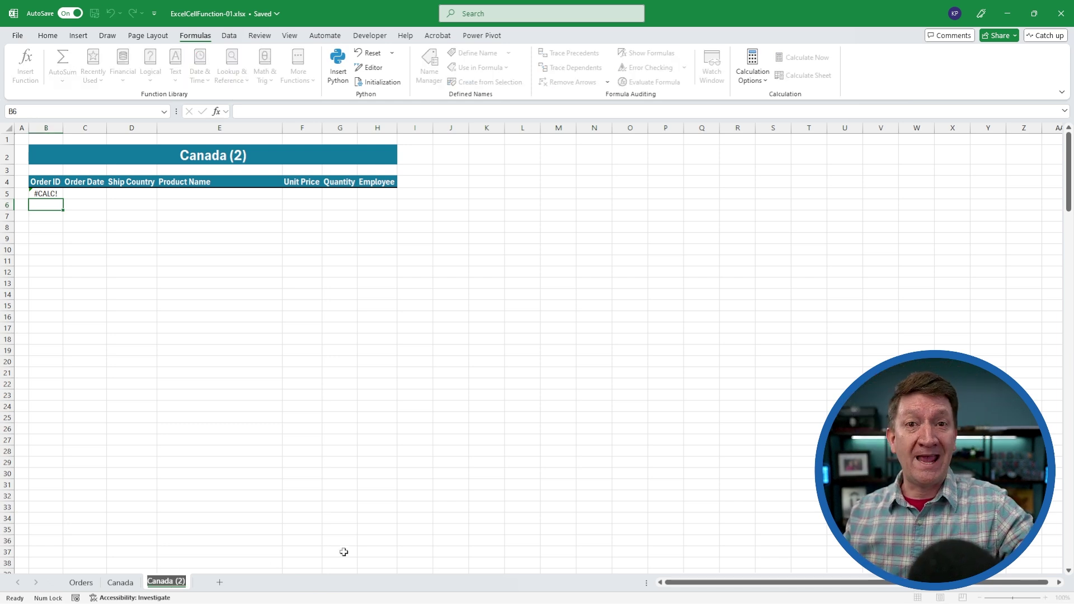
text(Spain)
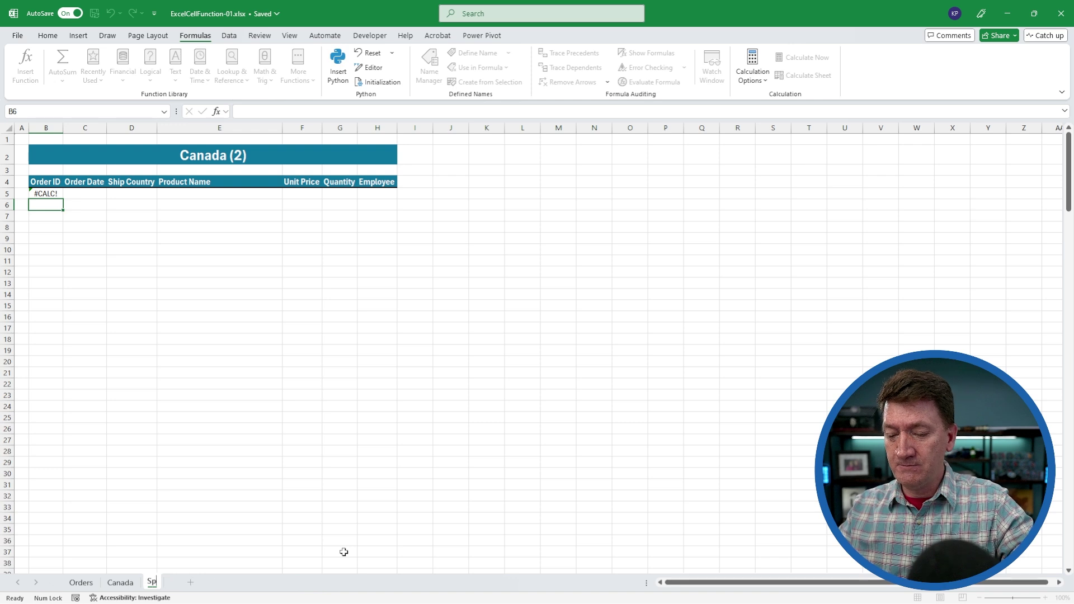
key(Return)
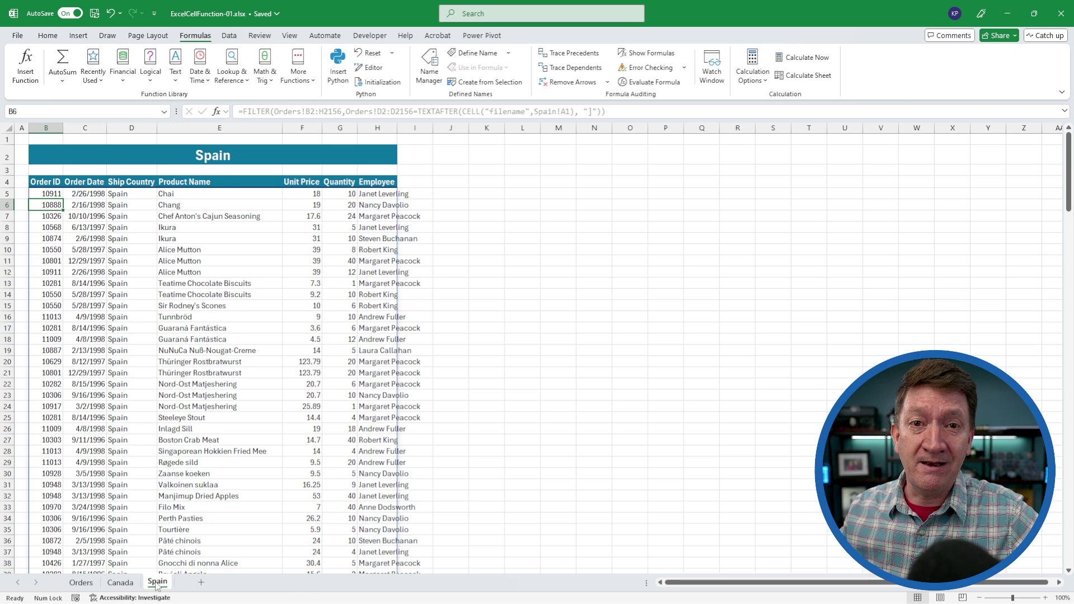
Step: Duplicate the Spain sheet and name the copy 'Germany' so it lists Germany's orders
drag(158, 586, 192, 585)
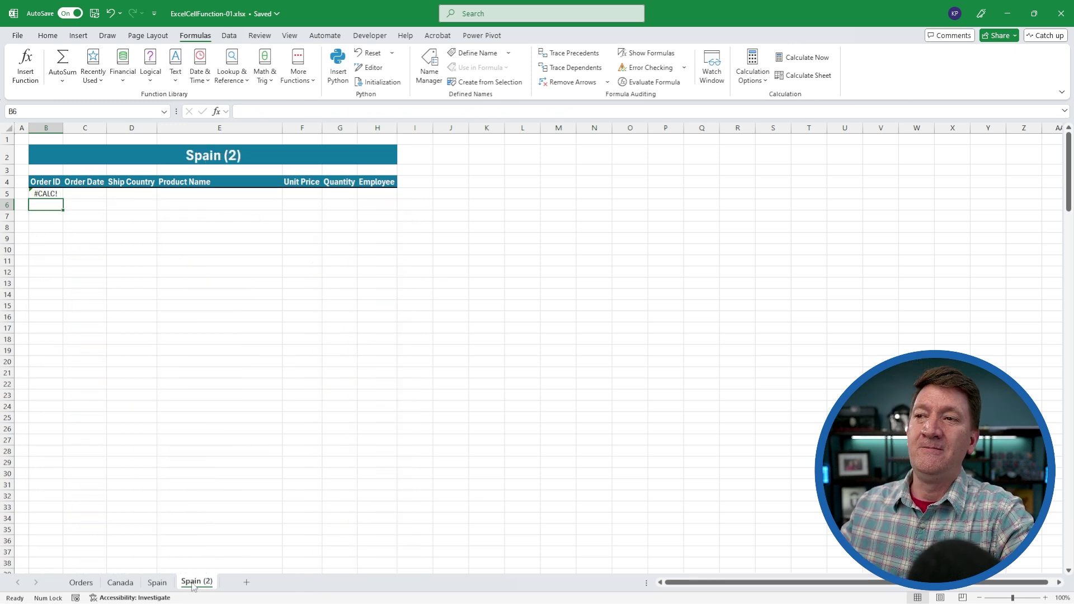
double_click(193, 583)
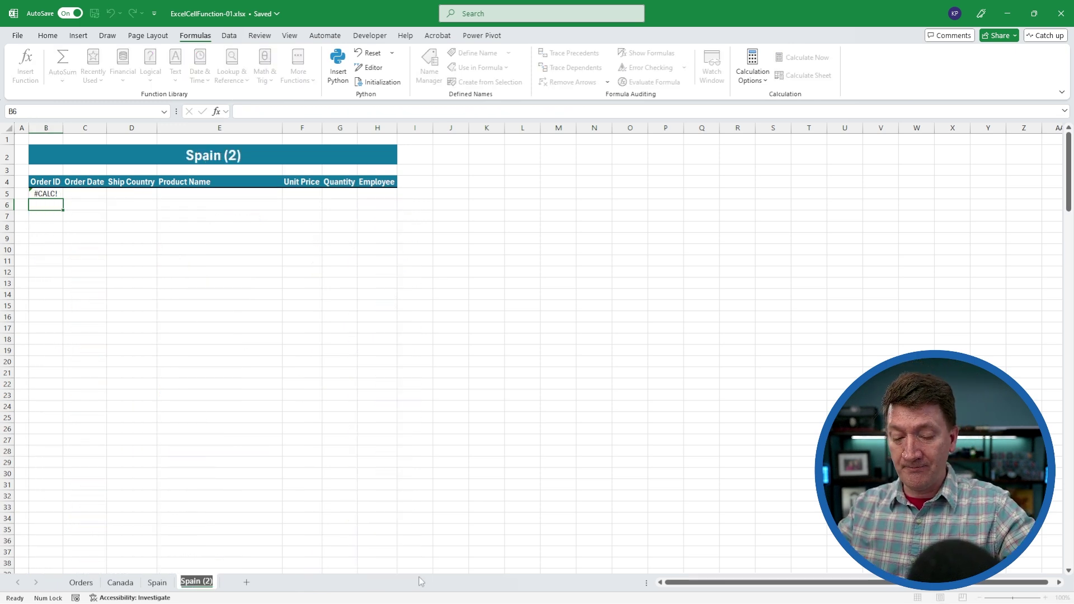
text(Germany)
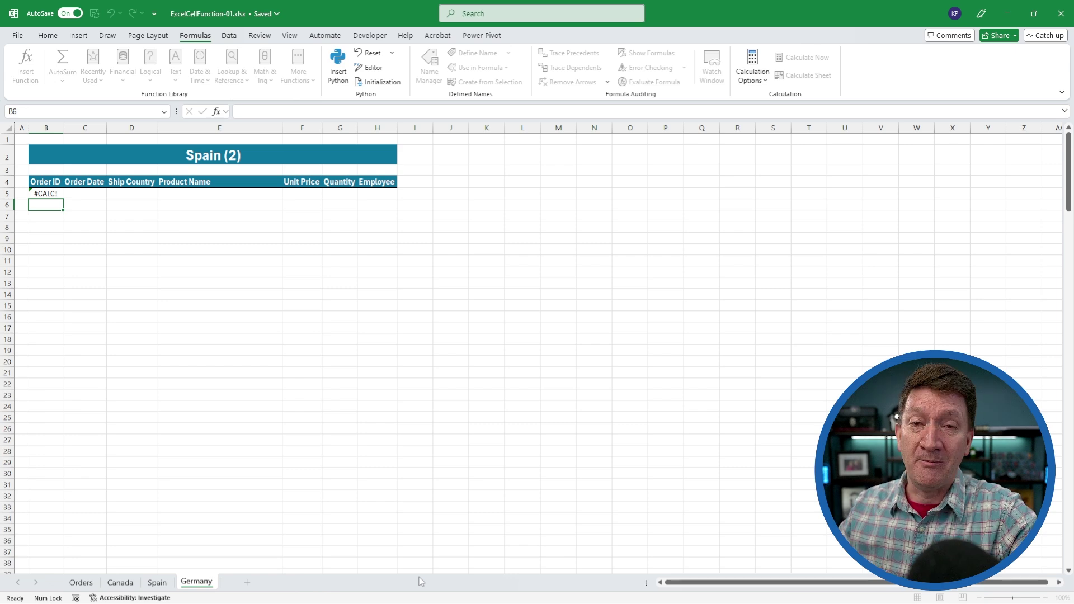
key(Return)
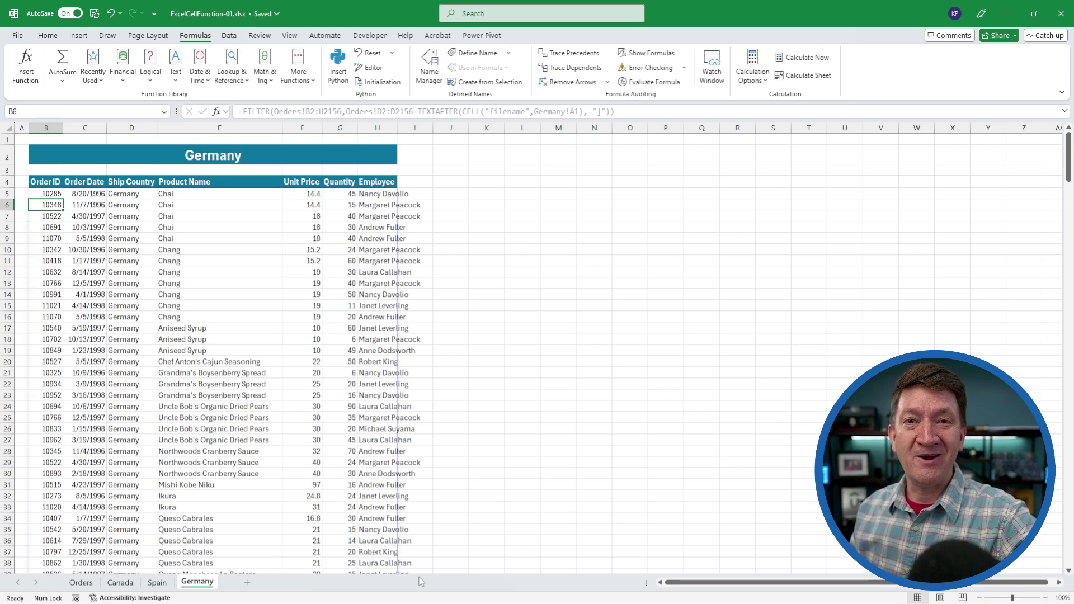
Step: Check the Canada, Spain and Germany sheets, ending on Germany
click(121, 581)
click(155, 581)
click(188, 583)
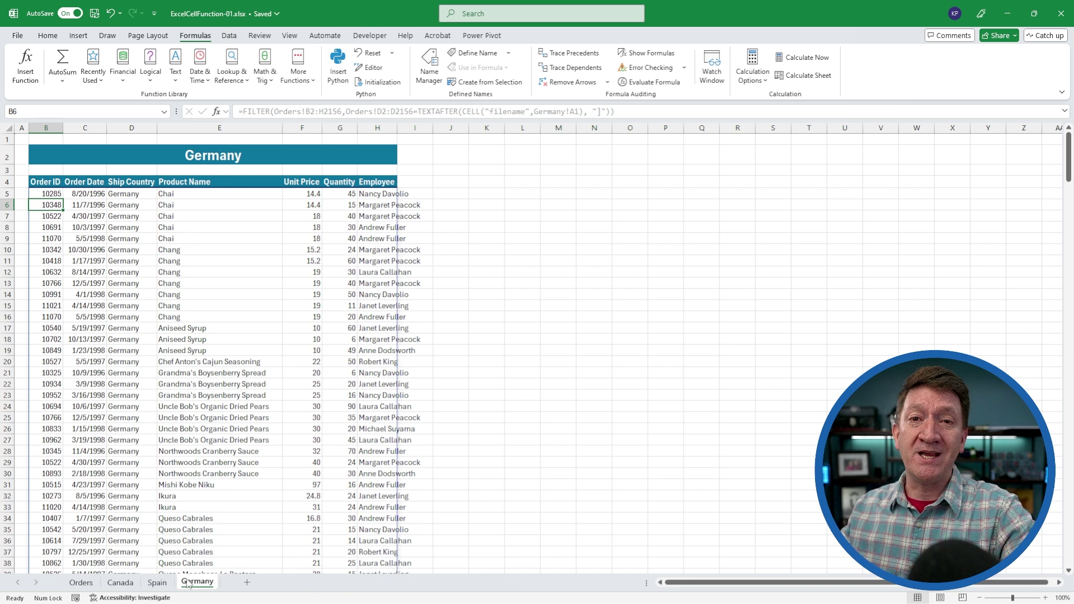